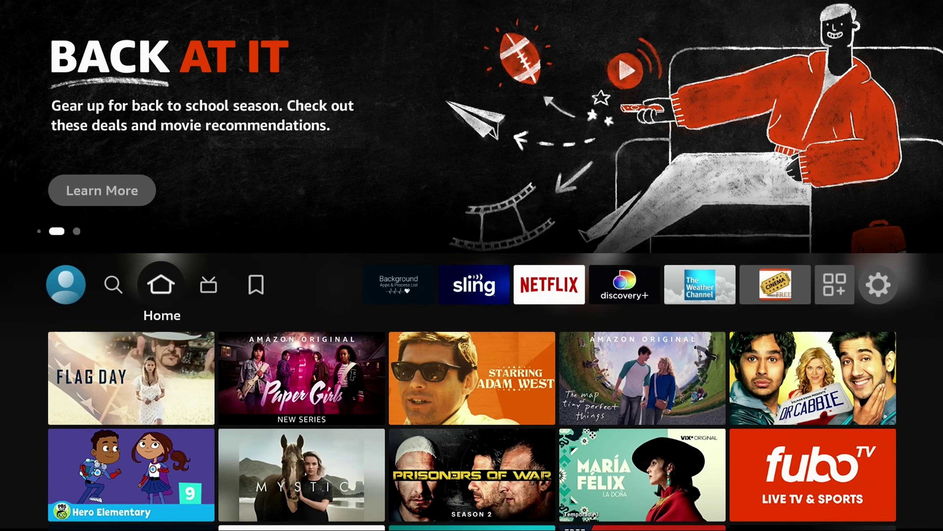
# Browse the Home content, checking Flag Day and the Paper Girls details
pyautogui.press('Down')
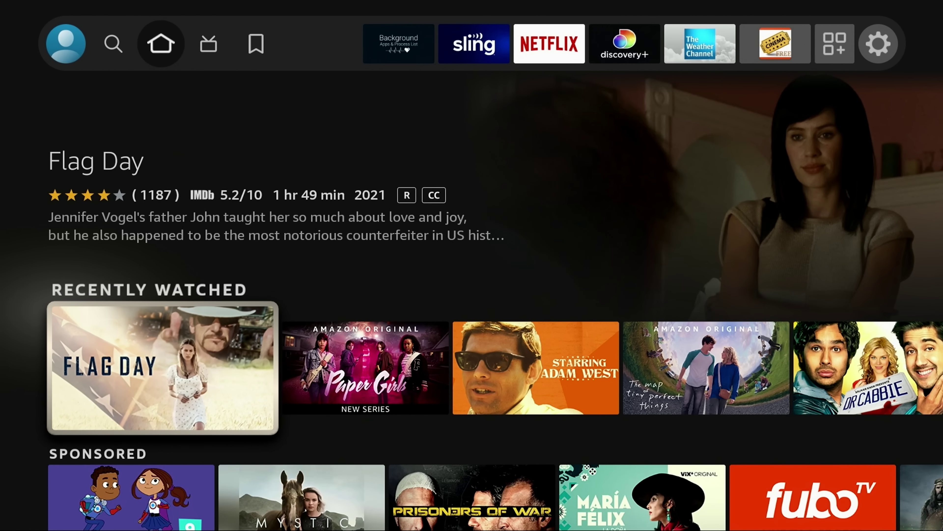
pyautogui.press('Right')
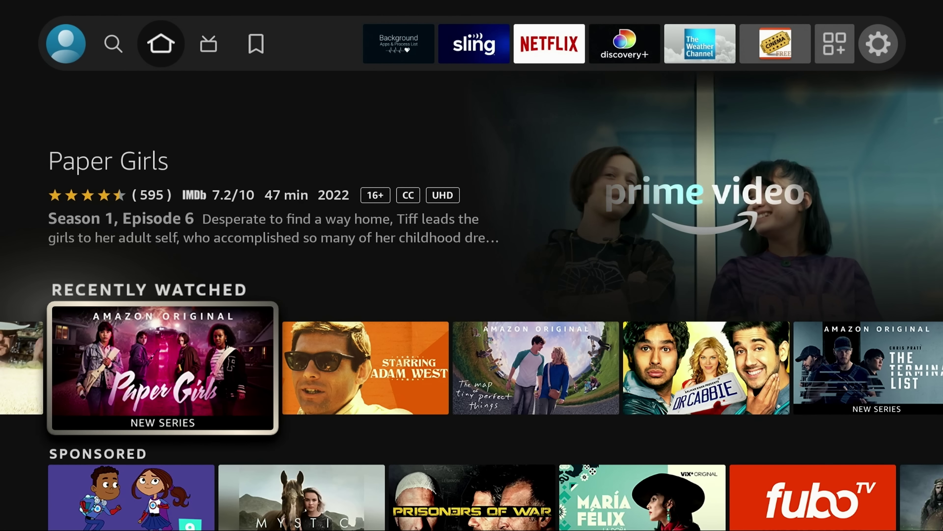
pyautogui.press('Up')
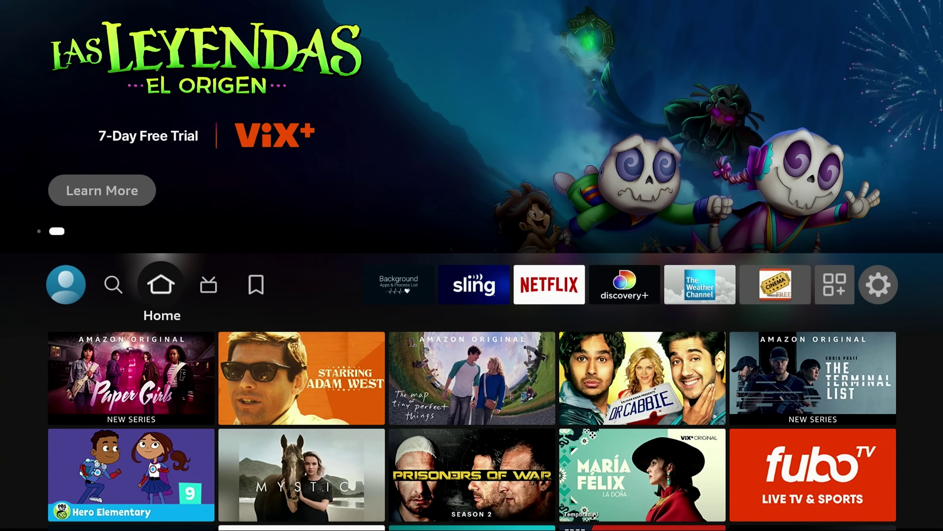
# Go to Settings > Preferences > Featured Content
pyautogui.press('Right')
pyautogui.press('Right')
pyautogui.press('Right')
pyautogui.press('Right')
pyautogui.press('Right')
pyautogui.press('Right')
pyautogui.press('Right')
pyautogui.press('Right')
pyautogui.press('Right')
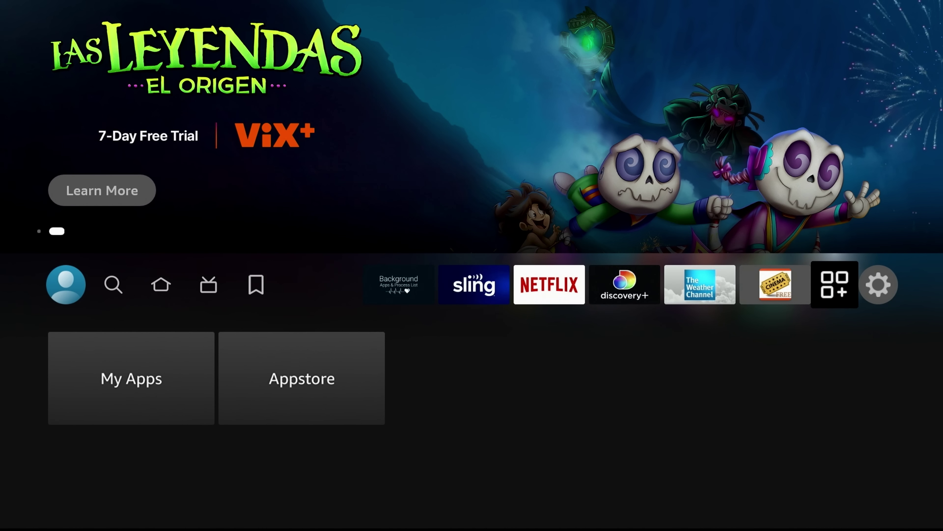
pyautogui.press('Right')
pyautogui.press('Down')
pyautogui.press('Down')
pyautogui.press('Right')
pyautogui.press('Right')
pyautogui.press('Right')
pyautogui.press('Right')
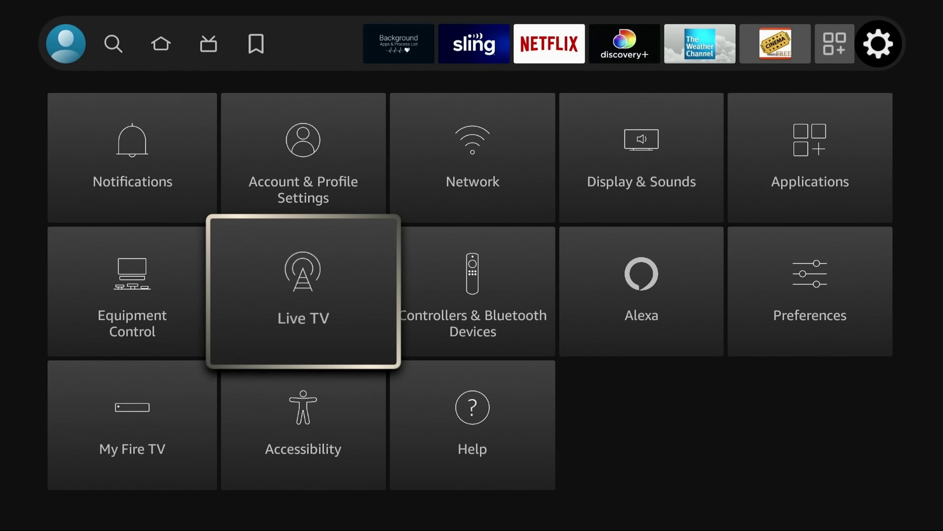
pyautogui.press('Return')
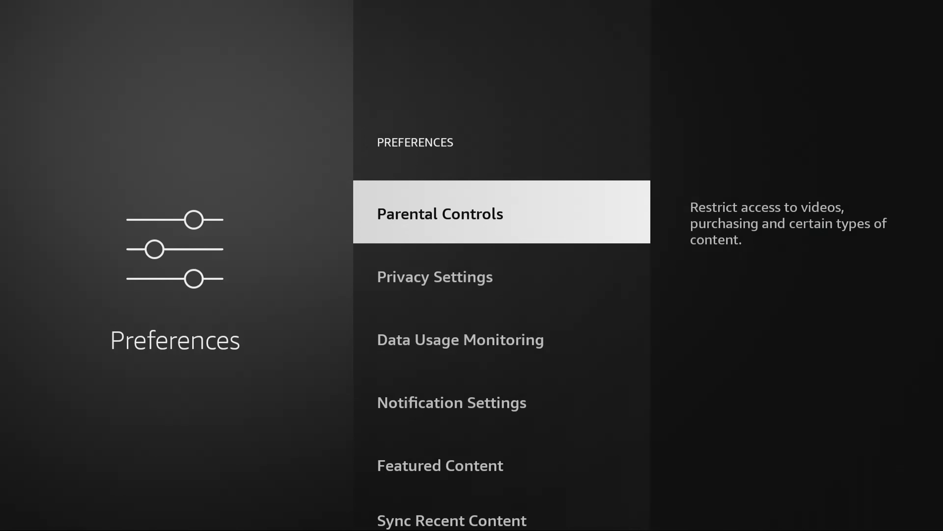
pyautogui.press('Down')
pyautogui.press('Down')
pyautogui.press('Down')
pyautogui.press('Down')
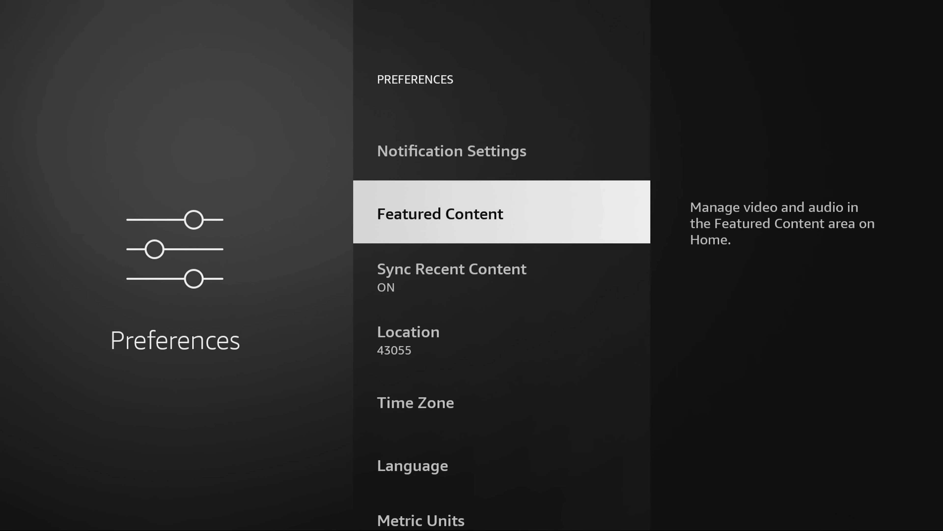
pyautogui.press('Return')
# Turn Allow Video Autoplay and Allow Audio Autoplay OFF, then return Home
pyautogui.press('Return')
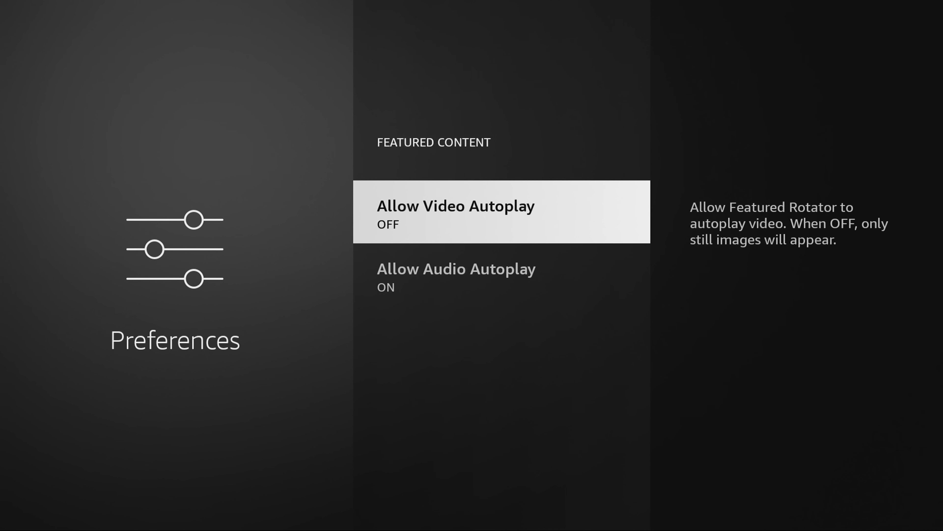
pyautogui.press('Down')
pyautogui.press('Return')
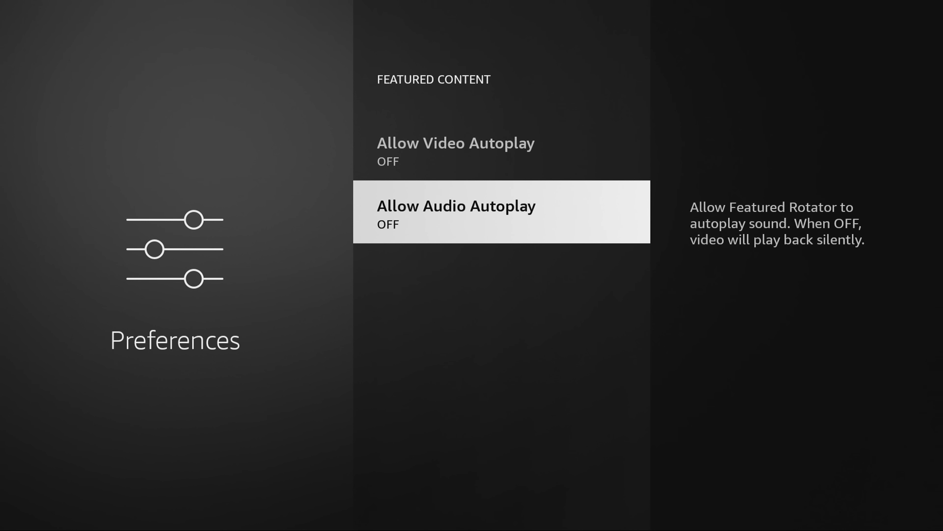
pyautogui.press('Home')
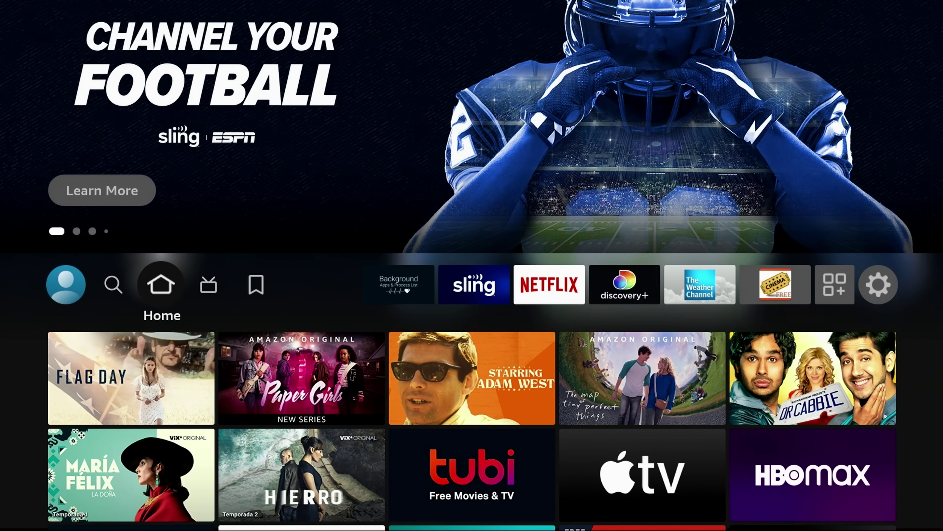
pyautogui.press('Right')
pyautogui.press('Right')
pyautogui.press('Right')
pyautogui.press('Right')
pyautogui.press('Right')
pyautogui.press('Right')
pyautogui.press('Right')
pyautogui.press('Right')
pyautogui.press('Right')
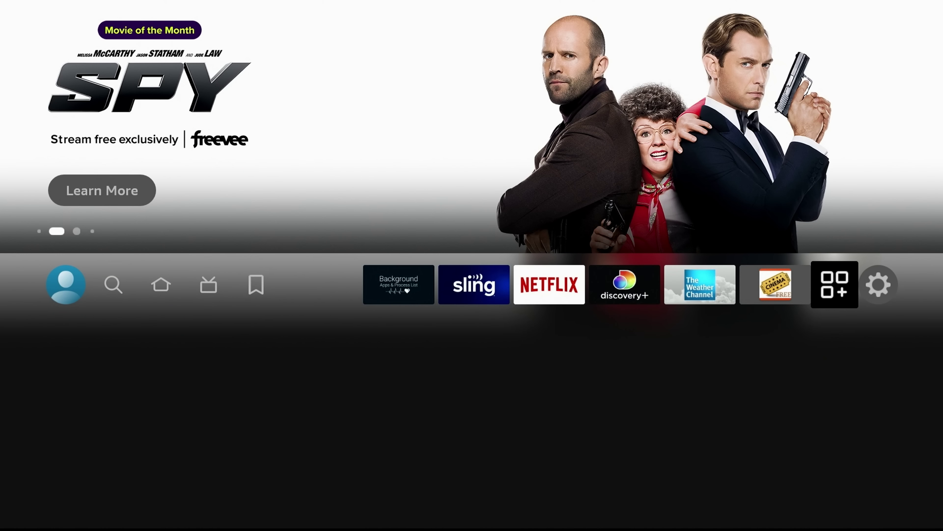
pyautogui.press('Return')
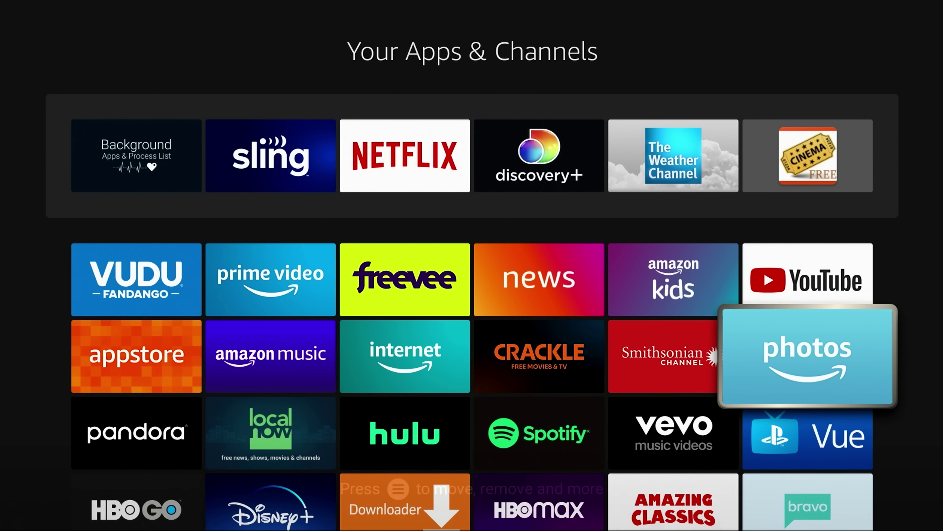
pyautogui.press('Down')
pyautogui.press('Down')
pyautogui.press('Left')
pyautogui.press('Up')
pyautogui.press('Up')
pyautogui.press('Up')
pyautogui.press('Up')
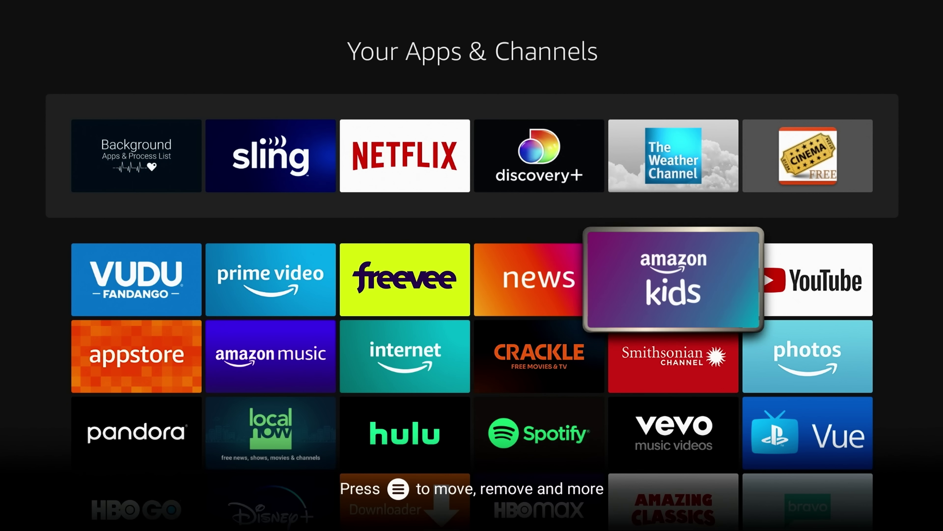
pyautogui.press('Left')
pyautogui.press('Left')
pyautogui.press('Left')
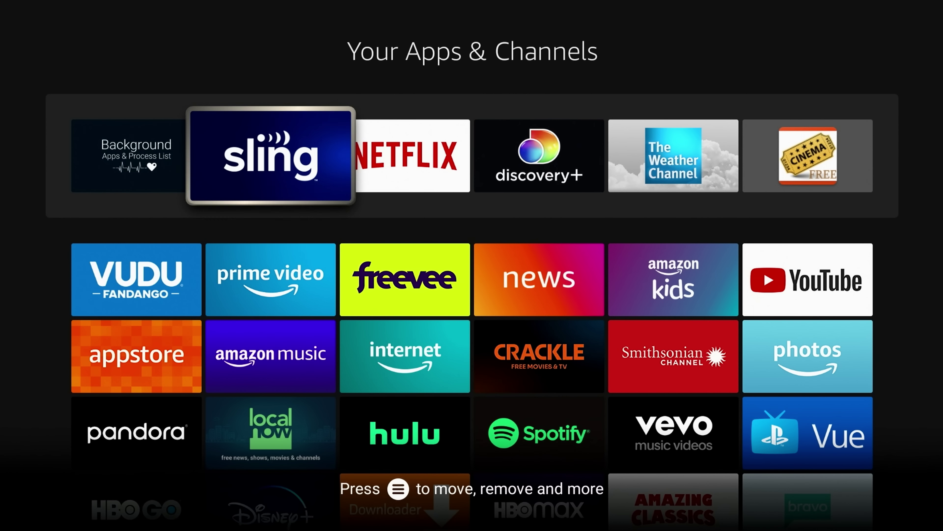
pyautogui.press('Left')
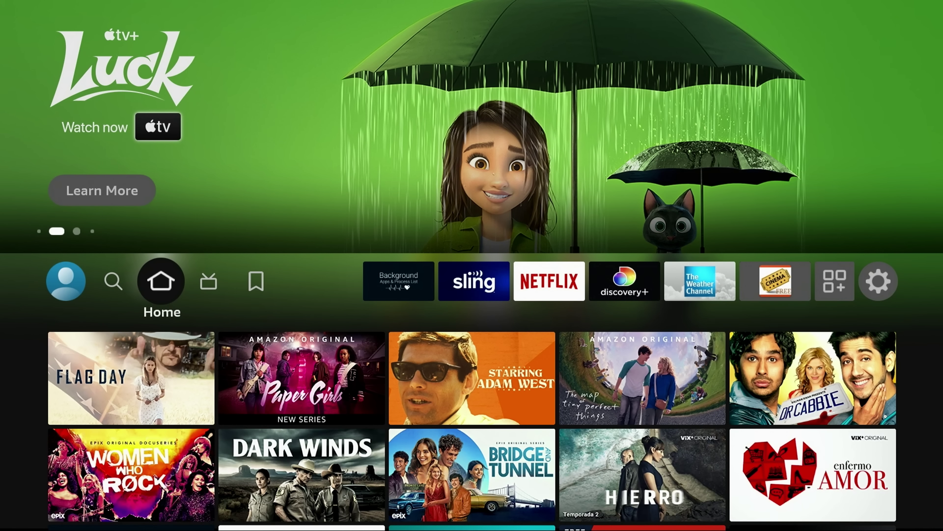
# Go to the Find page and bring up the search keyboard
pyautogui.press('Right')
pyautogui.press('Right')
pyautogui.press('Right')
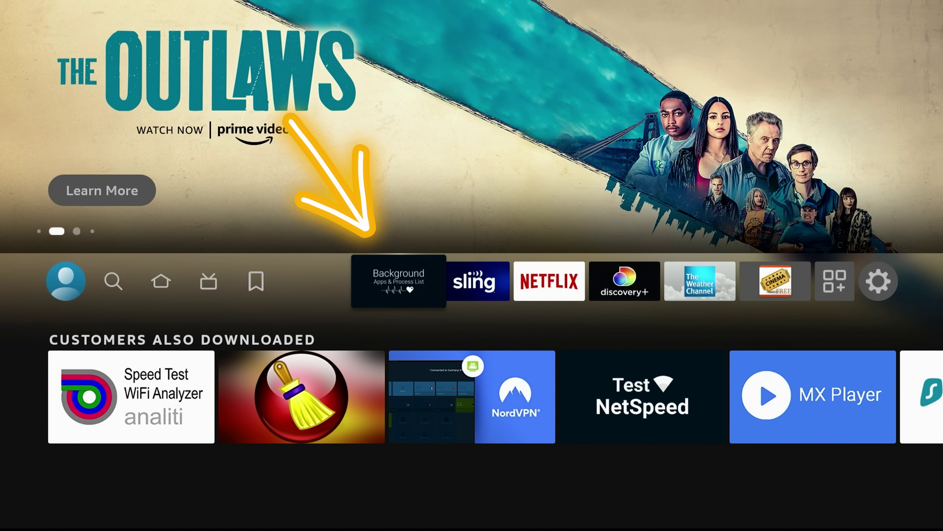
pyautogui.press('Left')
pyautogui.press('Left')
pyautogui.press('Left')
pyautogui.press('Left')
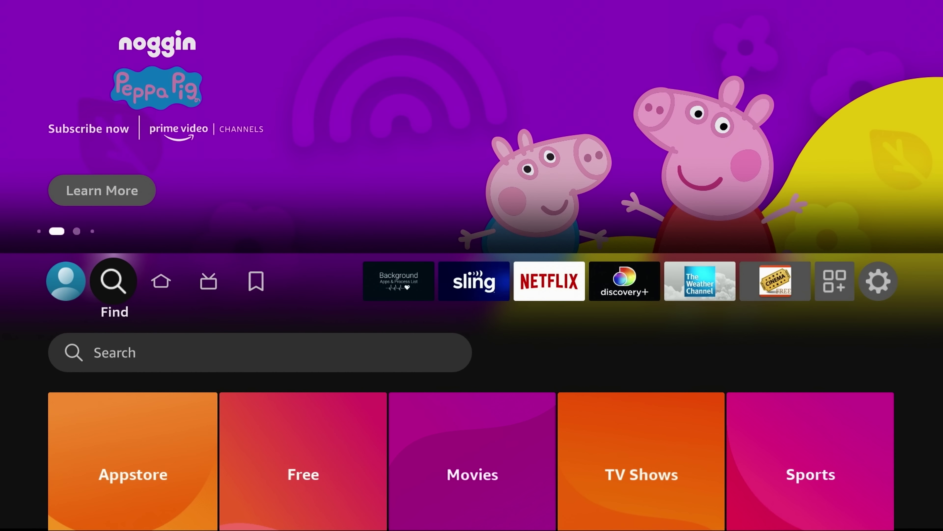
pyautogui.press('Down')
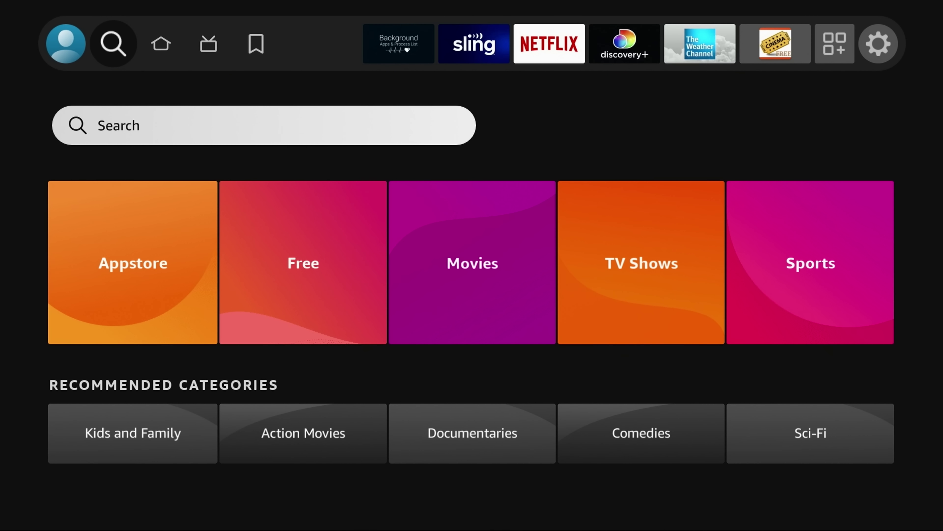
pyautogui.press('Down')
pyautogui.press('Up')
pyautogui.press('Return')
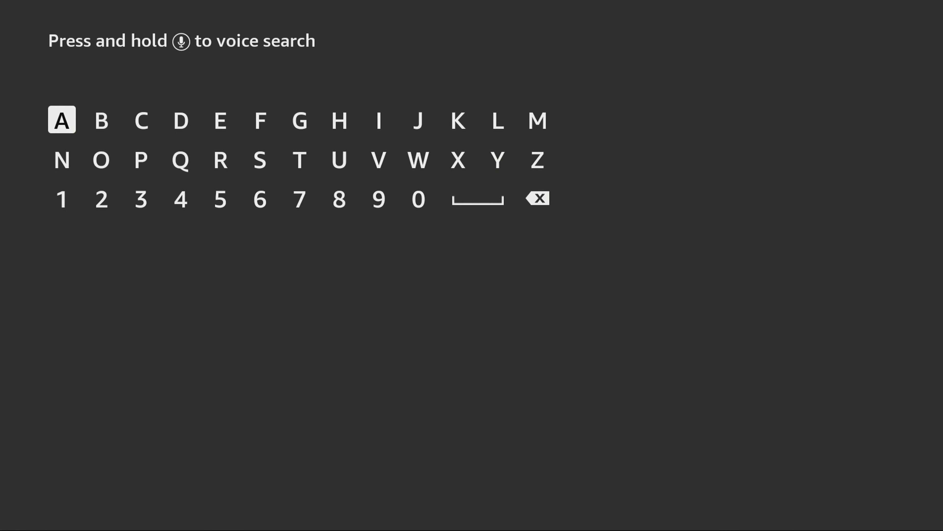
# Search for 'Bac' and pick the Background Apps and Process List suggestion
pyautogui.press('Right')
pyautogui.press('Return')
pyautogui.press('Left')
pyautogui.press('Return')
pyautogui.press('Down')
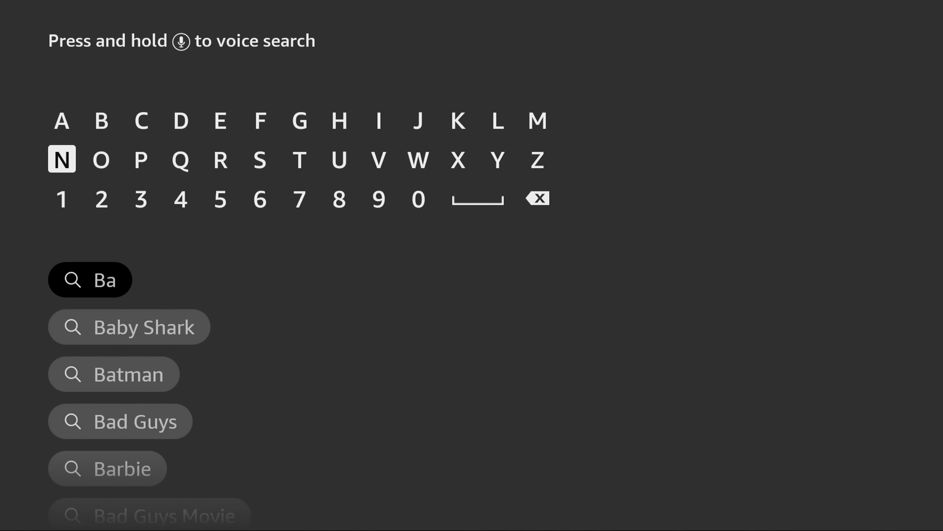
pyautogui.press('Right')
pyautogui.press('Right')
pyautogui.press('Up')
pyautogui.press('Return')
pyautogui.press('Down')
pyautogui.press('Down')
pyautogui.press('Down')
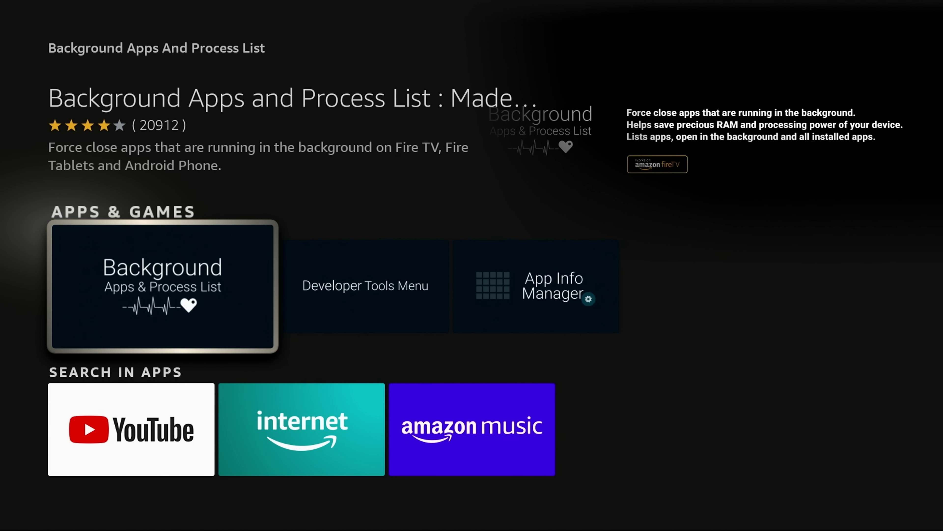
pyautogui.press('Return')
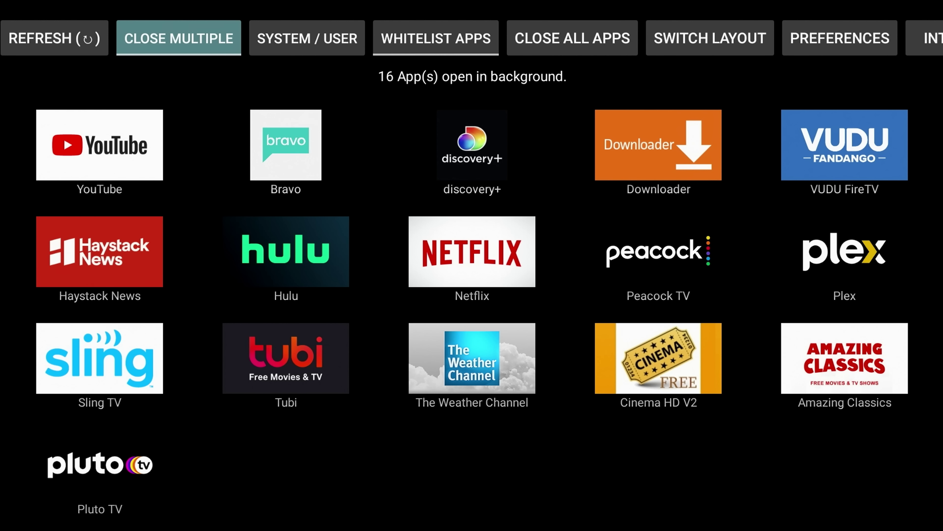
pyautogui.press('Down')
pyautogui.press('Down')
pyautogui.press('Down')
pyautogui.press('Down')
pyautogui.press('Up')
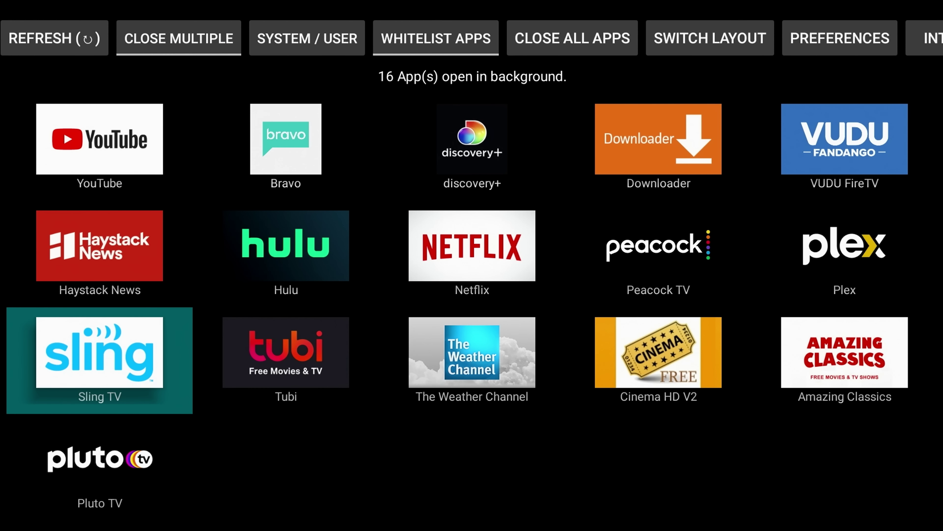
pyautogui.press('Up')
pyautogui.press('Up')
pyautogui.press('Right')
pyautogui.press('Right')
pyautogui.press('Right')
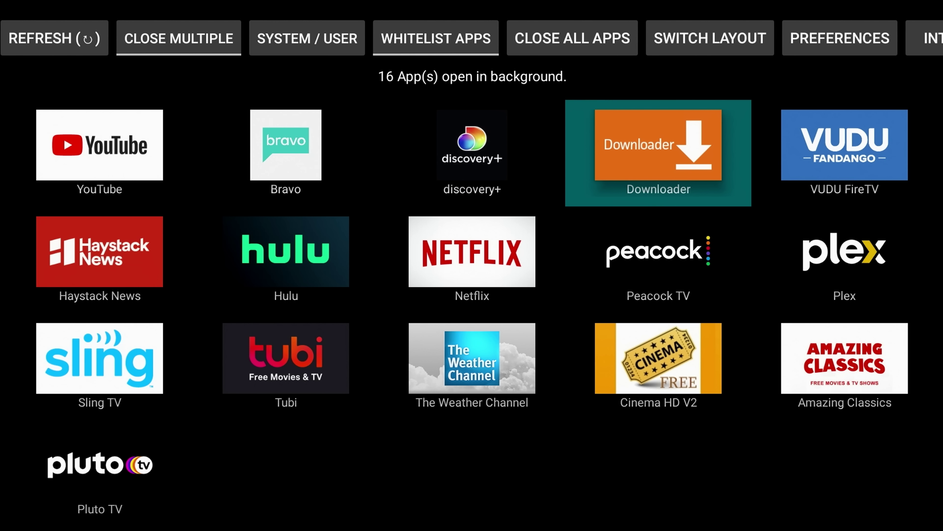
pyautogui.press('Right')
pyautogui.press('Down')
pyautogui.press('Left')
pyautogui.press('Left')
pyautogui.press('Left')
pyautogui.press('Left')
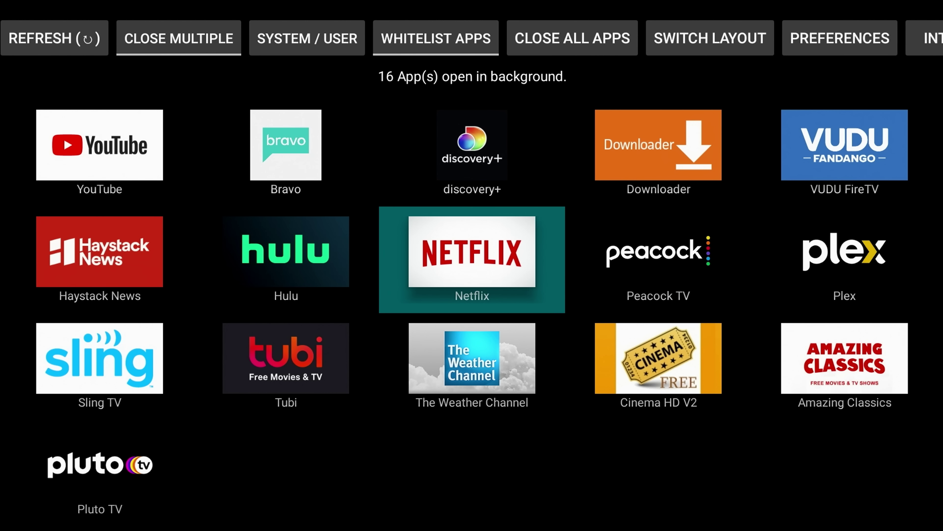
pyautogui.press('Down')
pyautogui.press('Right')
pyautogui.press('Right')
pyautogui.press('Right')
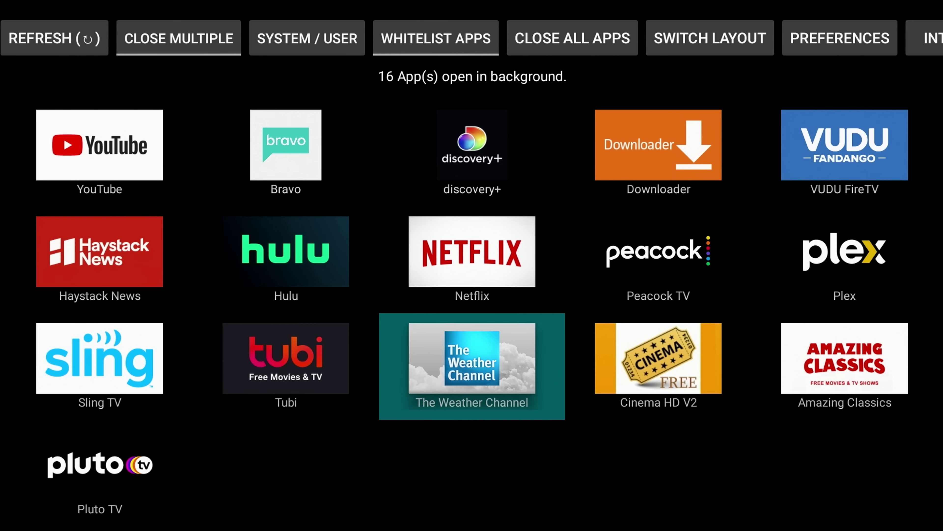
pyautogui.press('Left')
pyautogui.press('Up')
pyautogui.press('Up')
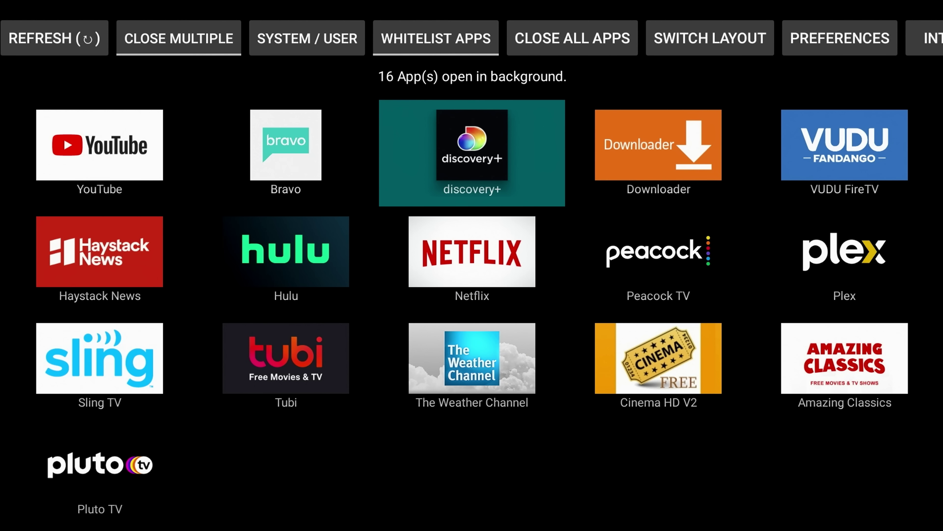
pyautogui.press('Left')
pyautogui.press('Down')
pyautogui.press('Left')
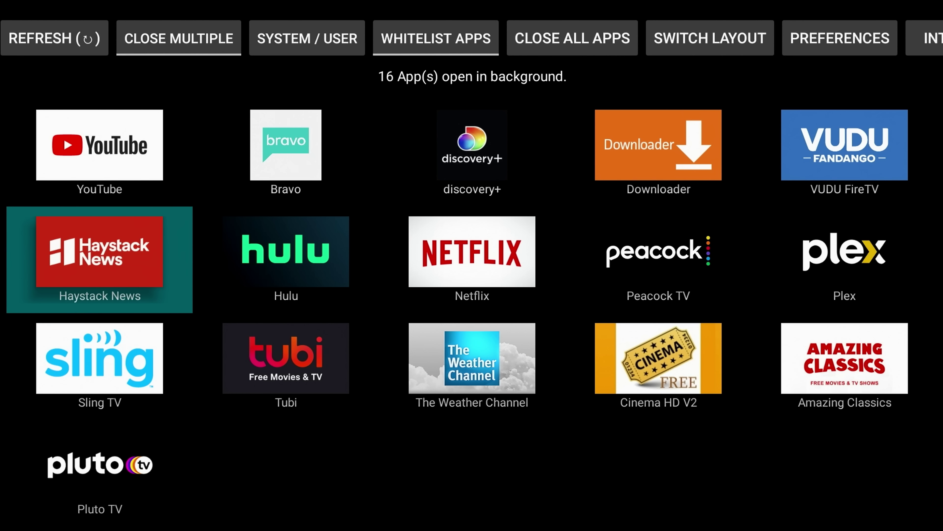
pyautogui.press('Down')
pyautogui.press('Right')
pyautogui.press('Right')
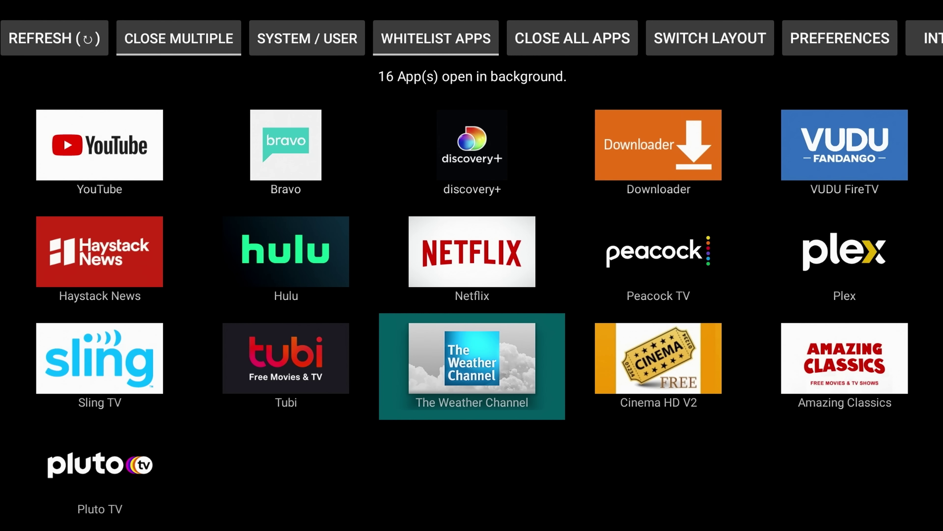
pyautogui.press('Up')
pyautogui.press('Up')
pyautogui.press('Left')
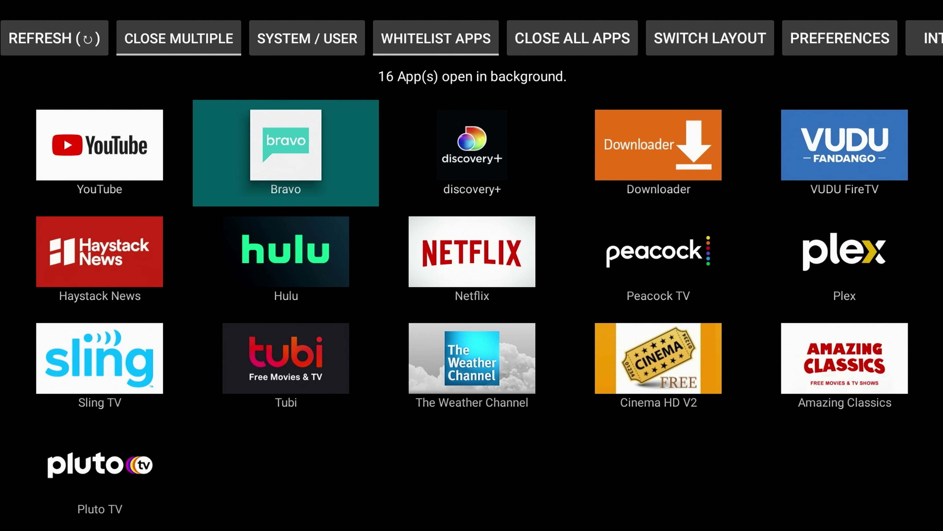
pyautogui.press('Up')
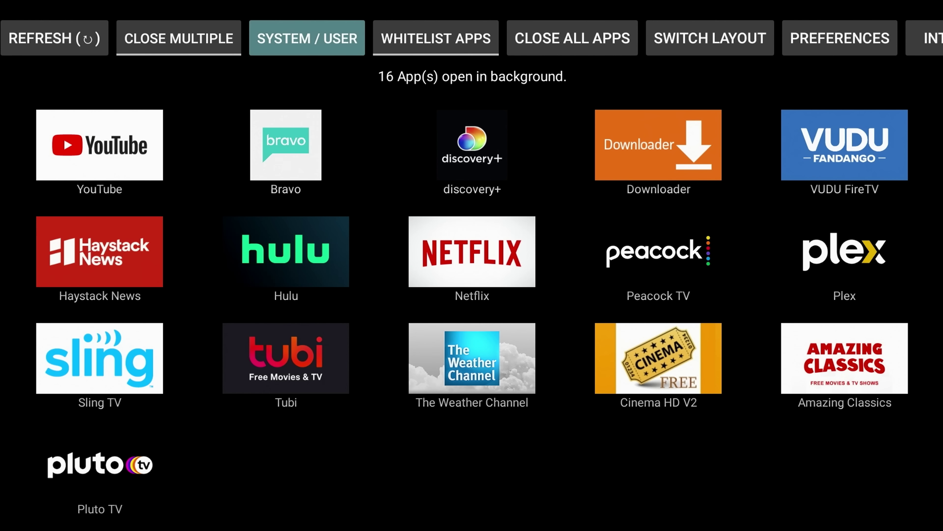
pyautogui.press('Left')
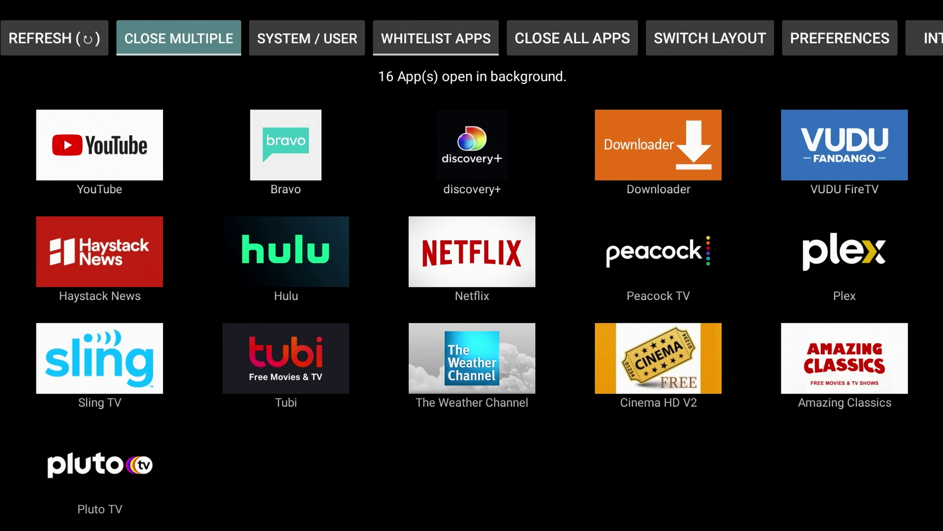
pyautogui.press('Right')
pyautogui.press('Right')
pyautogui.press('Right')
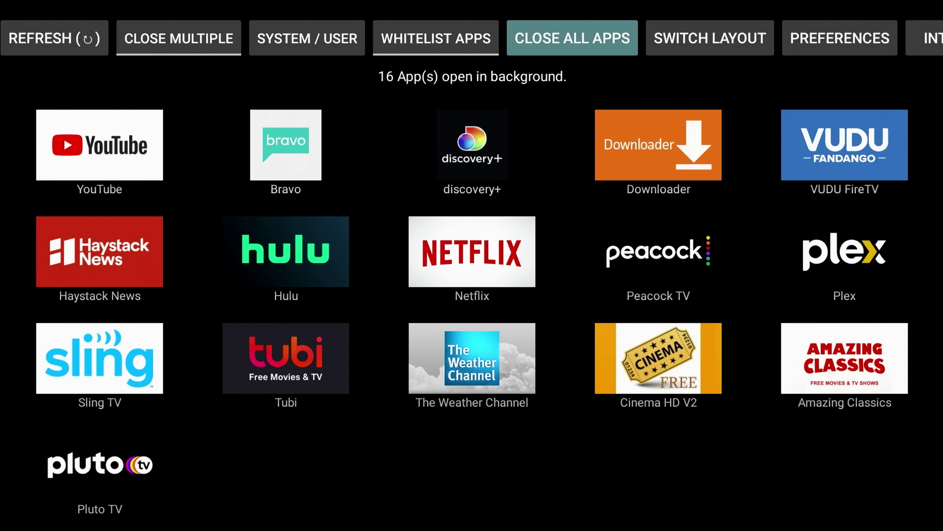
# Close all apps, force-stopping YouTube, Bravo, discovery+, Downloader, VUDU, Haystack News, Netflix, Sling TV and Tubi
pyautogui.press('Return')
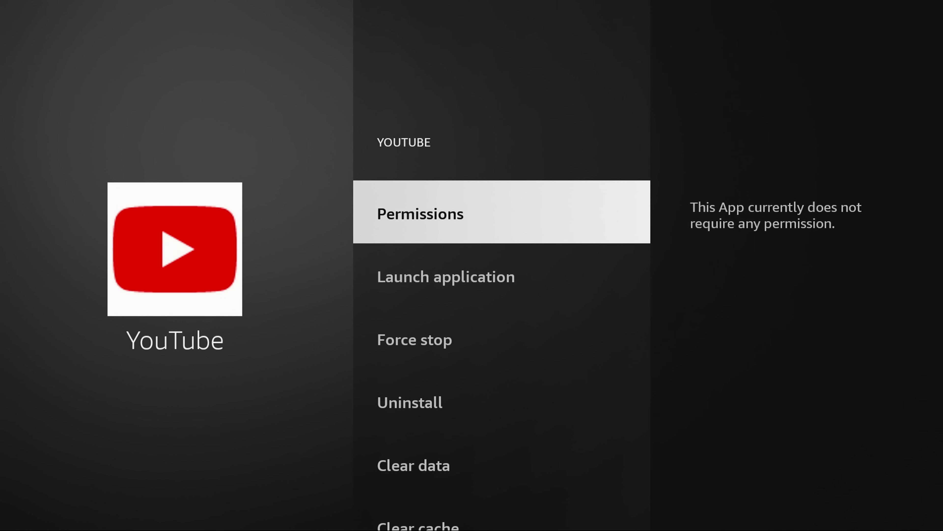
pyautogui.press('Down')
pyautogui.press('Down')
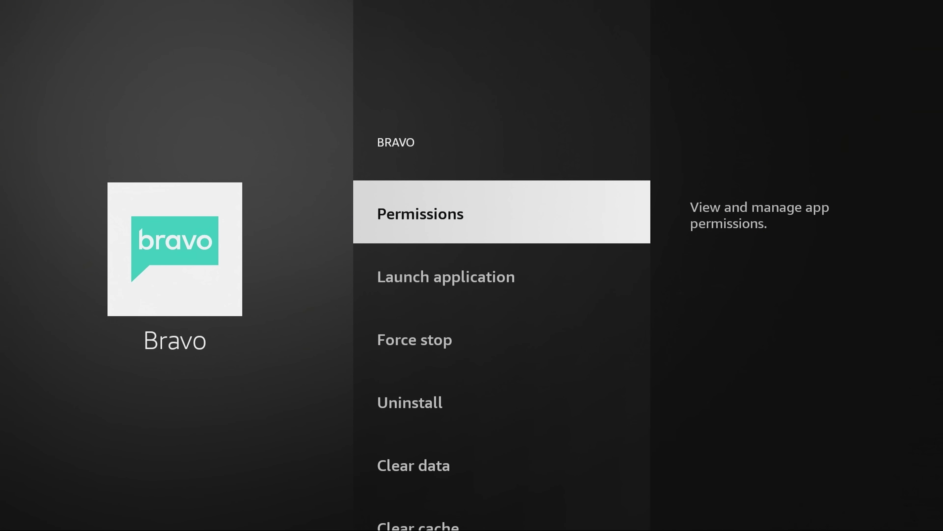
pyautogui.press('Down')
pyautogui.press('Down')
pyautogui.press('Down')
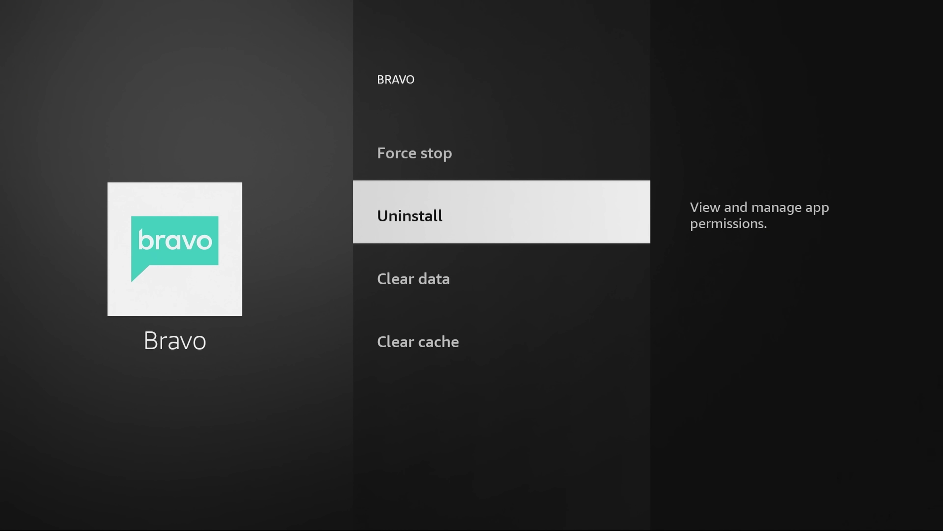
pyautogui.press('Up')
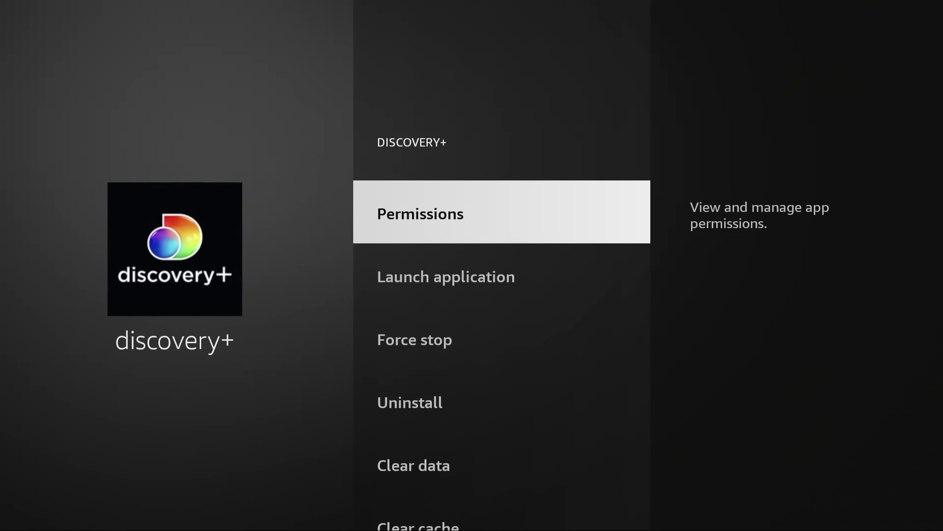
pyautogui.press('Down')
pyautogui.press('Down')
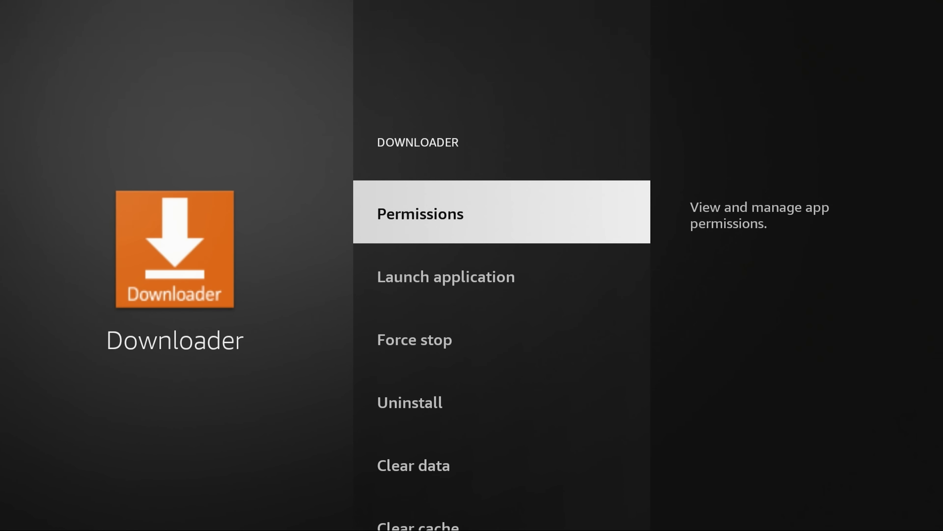
pyautogui.press('Down')
pyautogui.press('Down')
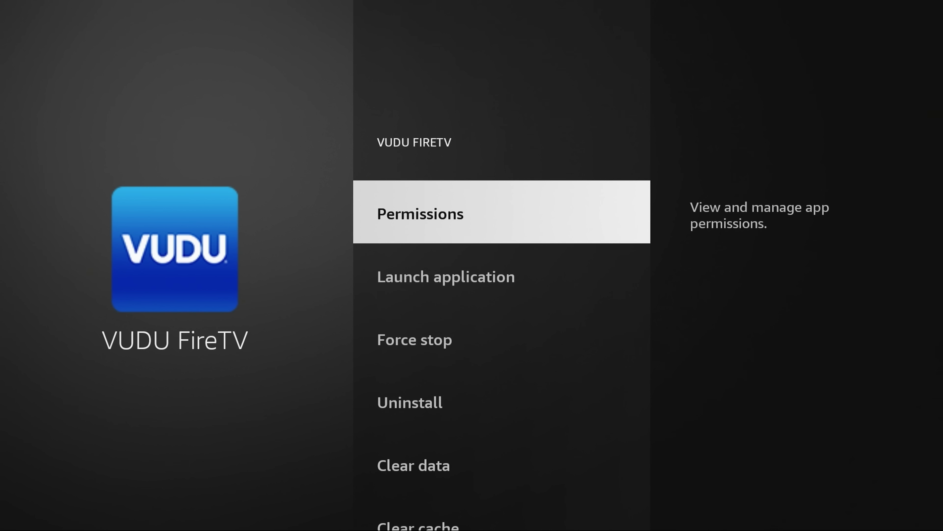
pyautogui.press('Down')
pyautogui.press('Down')
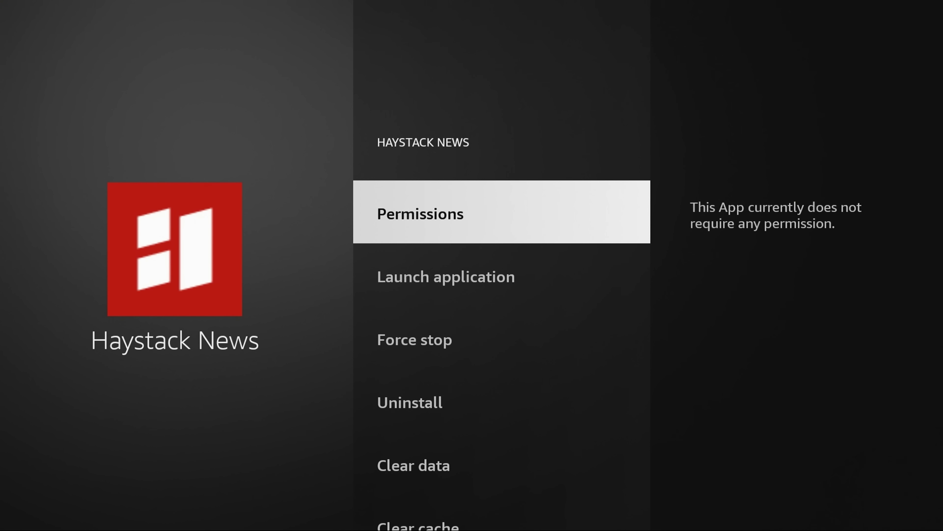
pyautogui.press('Down')
pyautogui.press('Down')
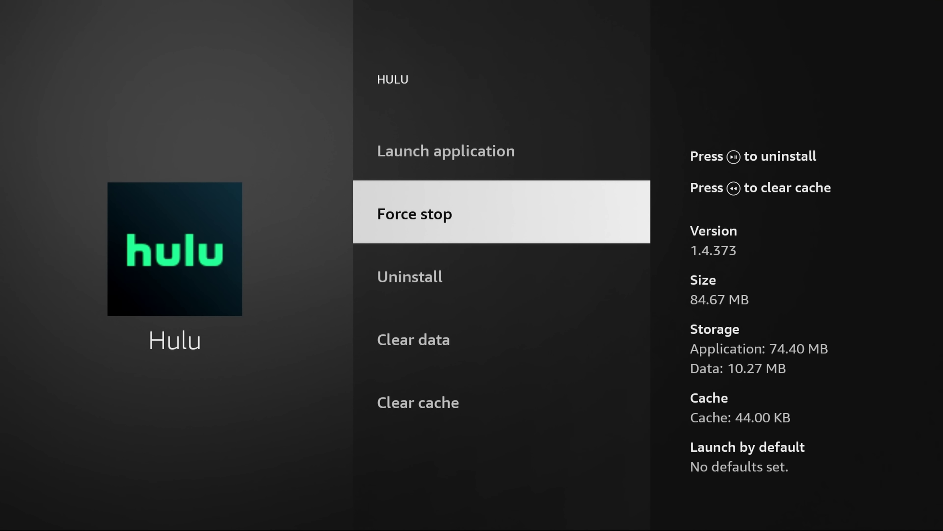
pyautogui.press('Down')
pyautogui.press('Down')
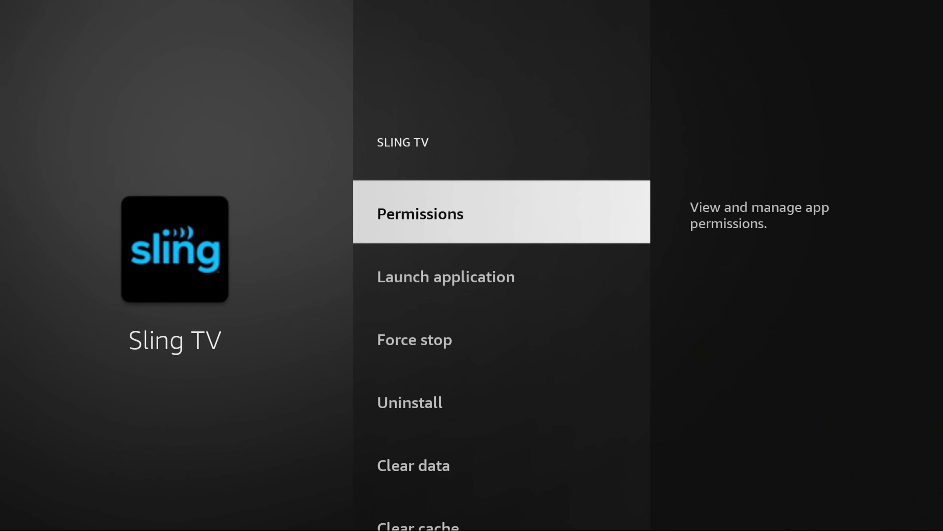
pyautogui.press('Down')
pyautogui.press('Down')
pyautogui.press('Down')
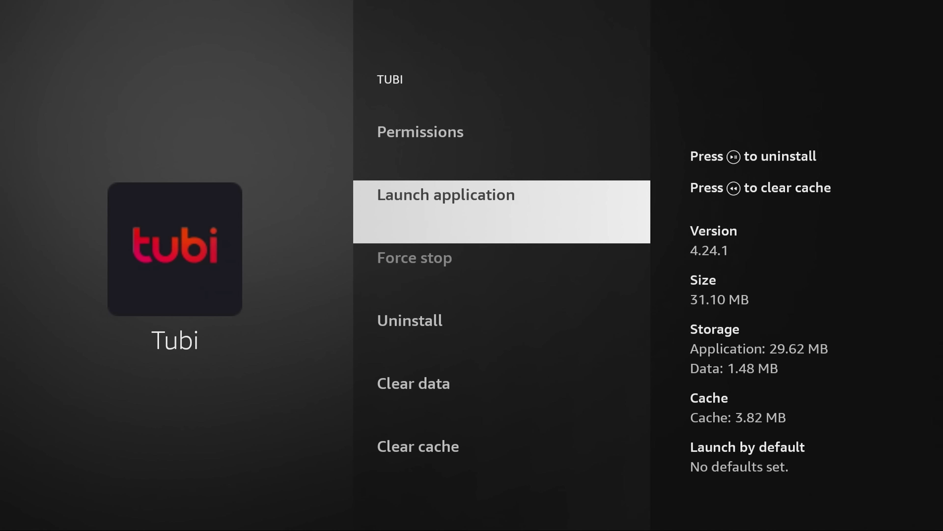
pyautogui.press('Down')
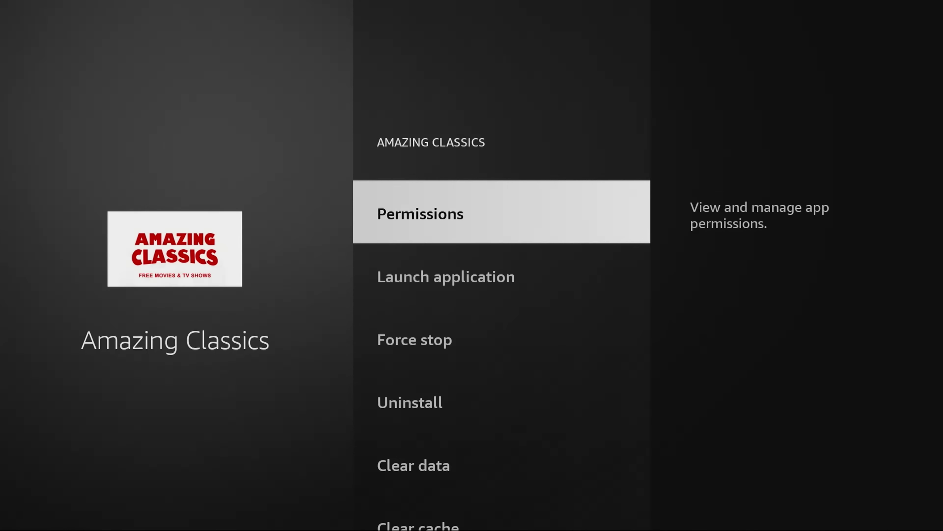
pyautogui.press('Down')
pyautogui.press('Down')
pyautogui.press('Down')
pyautogui.press('Down')
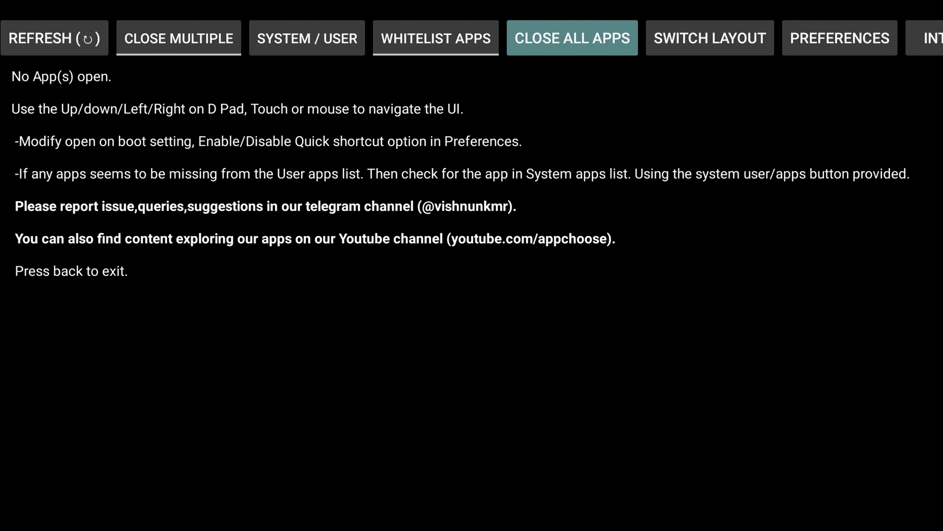
# Exit Background Apps & Process List back to the Fire TV Home screen
pyautogui.press('Escape')
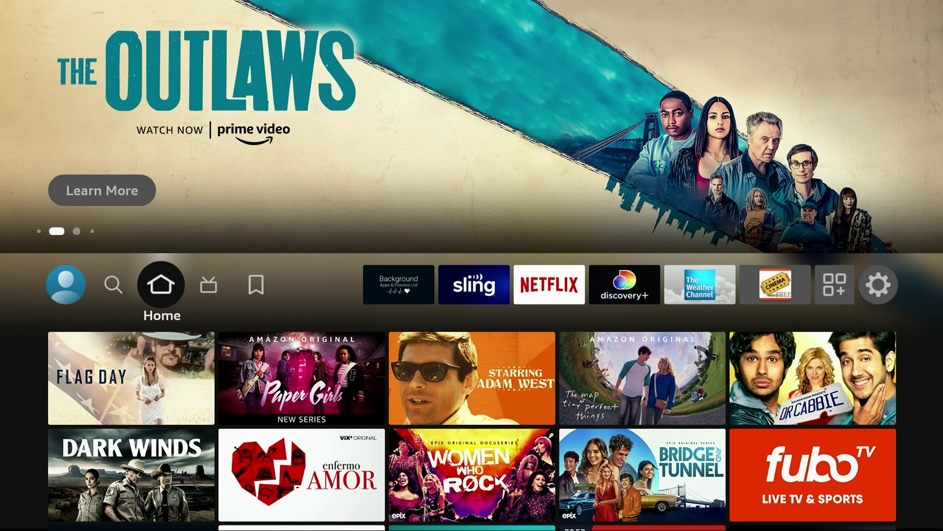
pyautogui.press('Right')
pyautogui.press('Right')
pyautogui.press('Right')
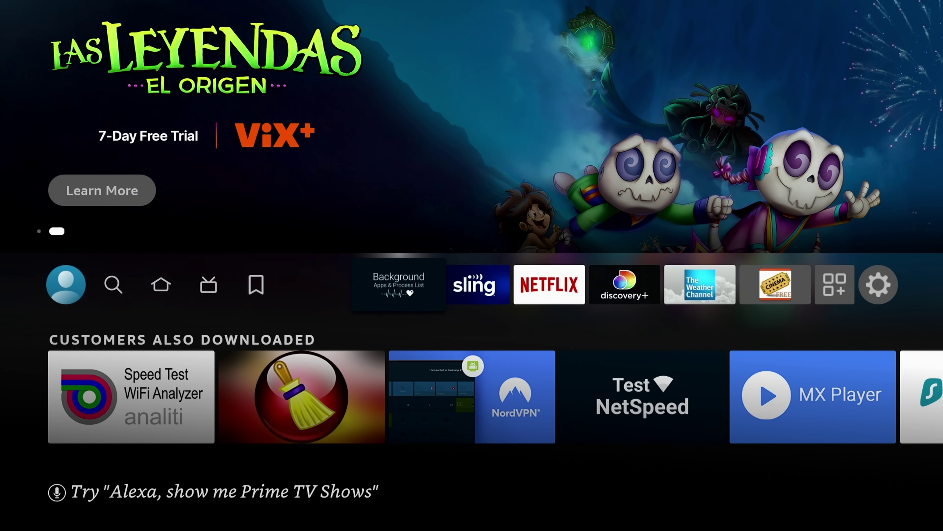
pyautogui.press('Left')
pyautogui.press('Left')
pyautogui.press('Left')
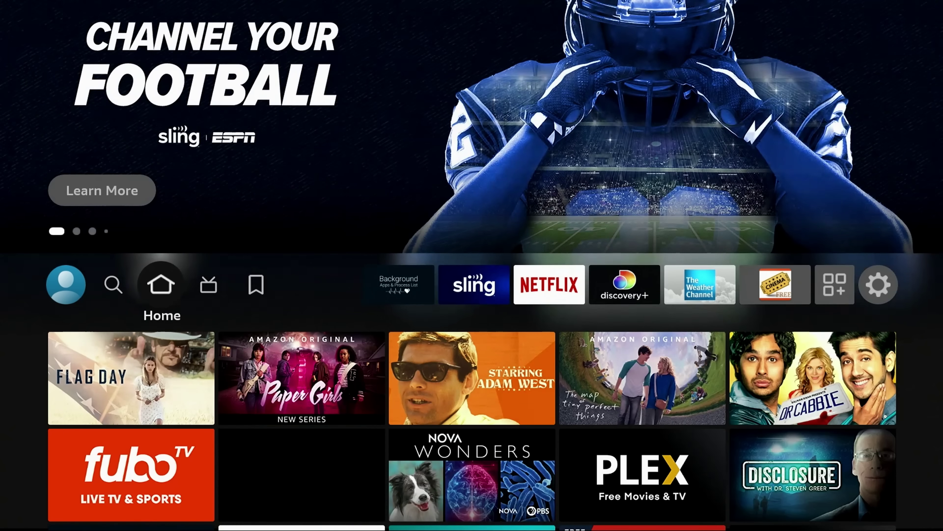